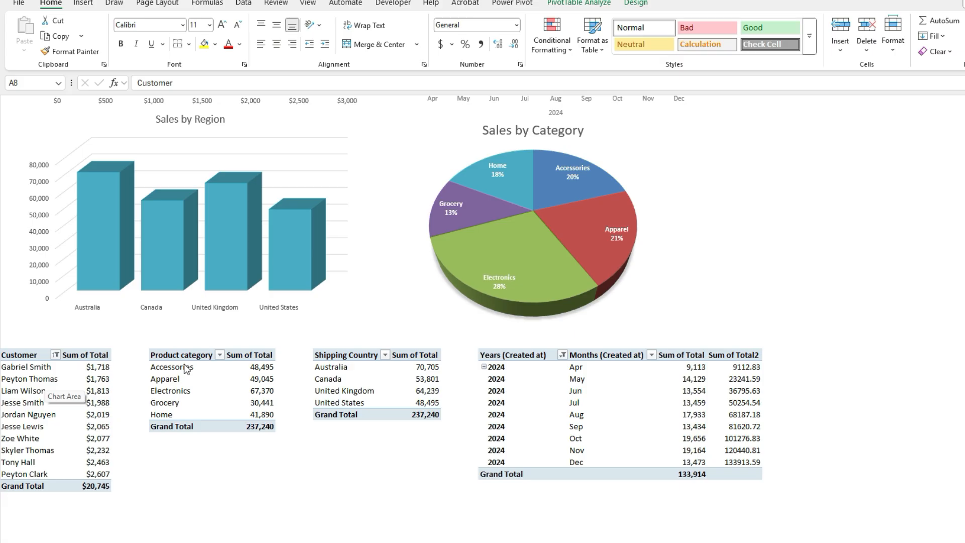
scroll(186, 369, up, 4)
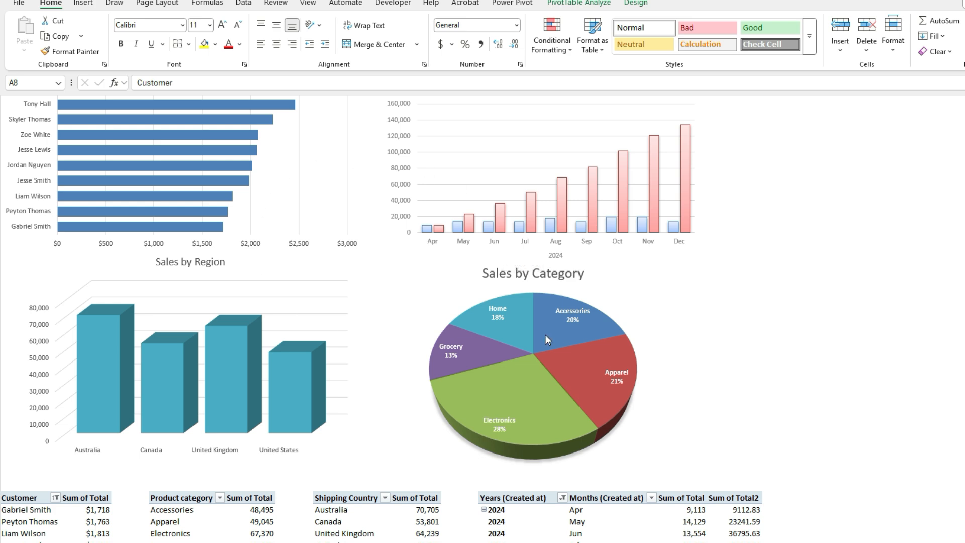
scroll(569, 265, down, 5)
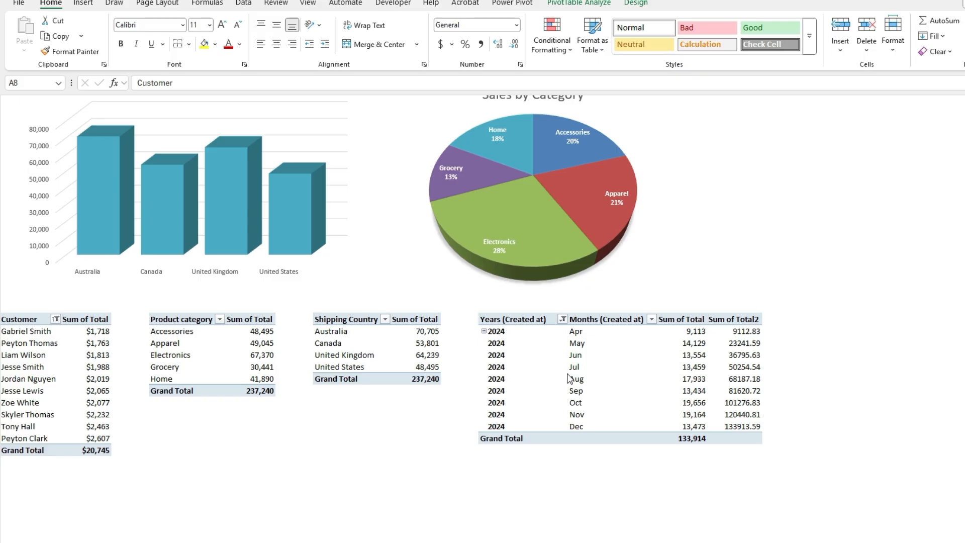
click(385, 319)
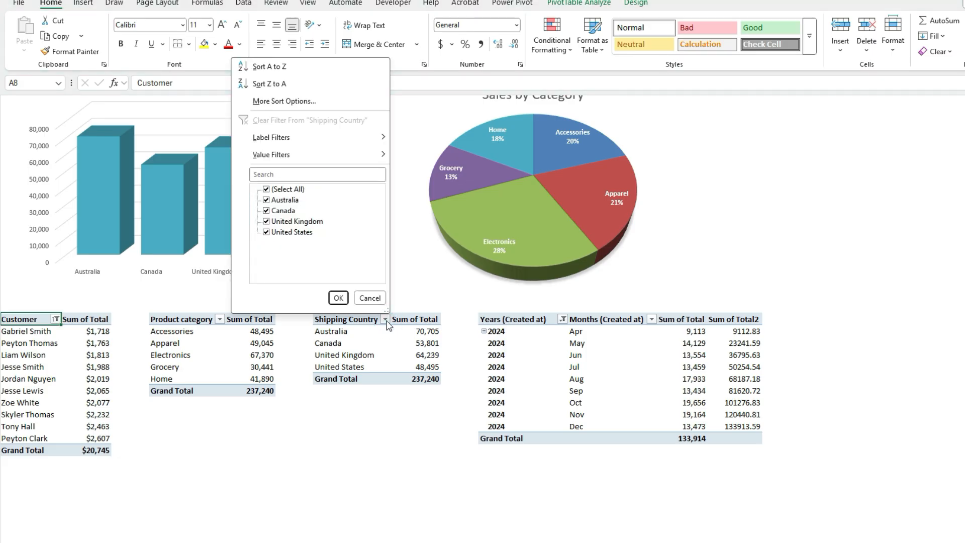
click(384, 317)
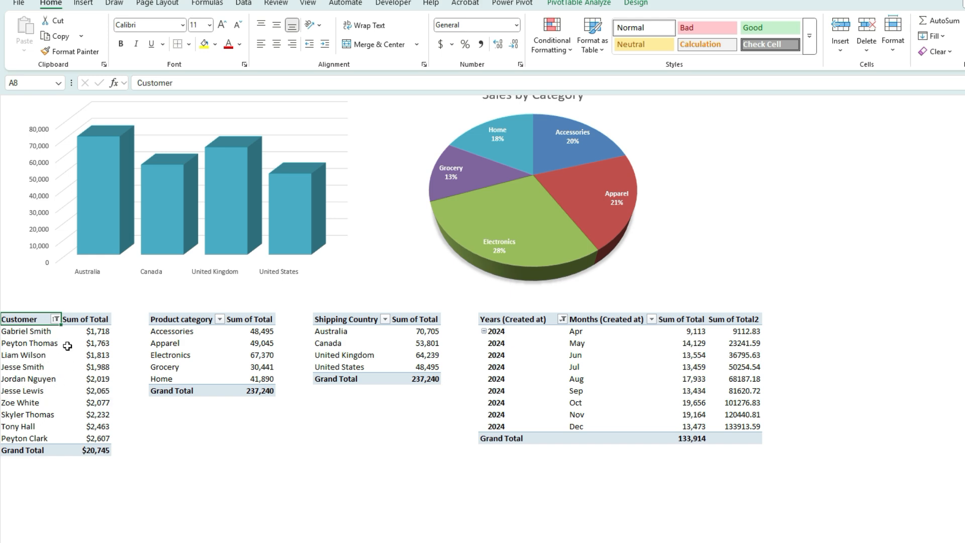
Insert slicers for the Sales Channel and Tags fields from the Customer pivot table
click(83, 4)
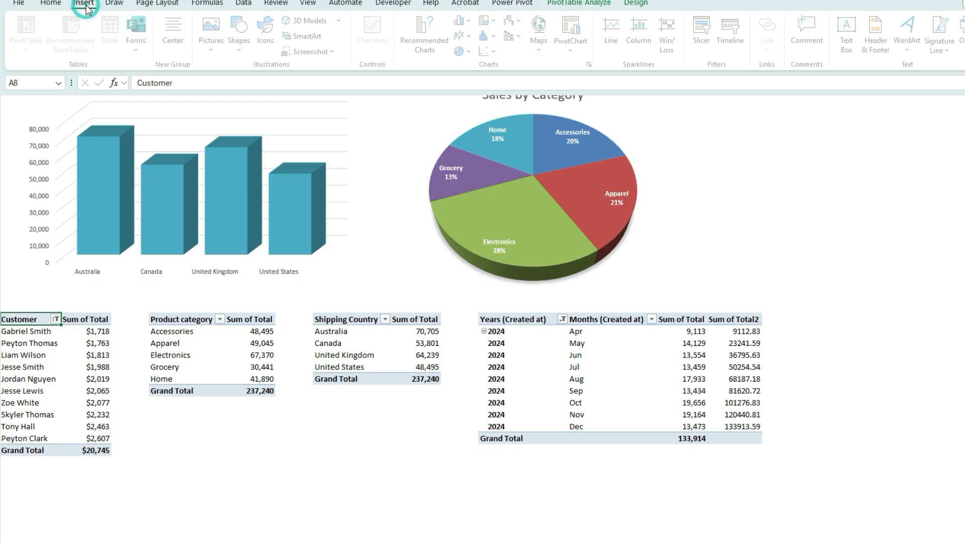
click(713, 44)
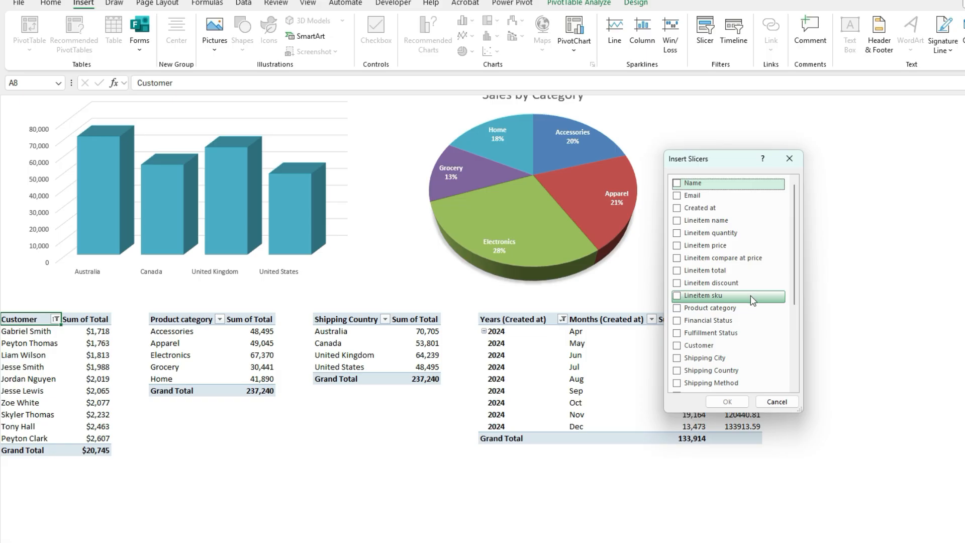
scroll(751, 296, down, 4)
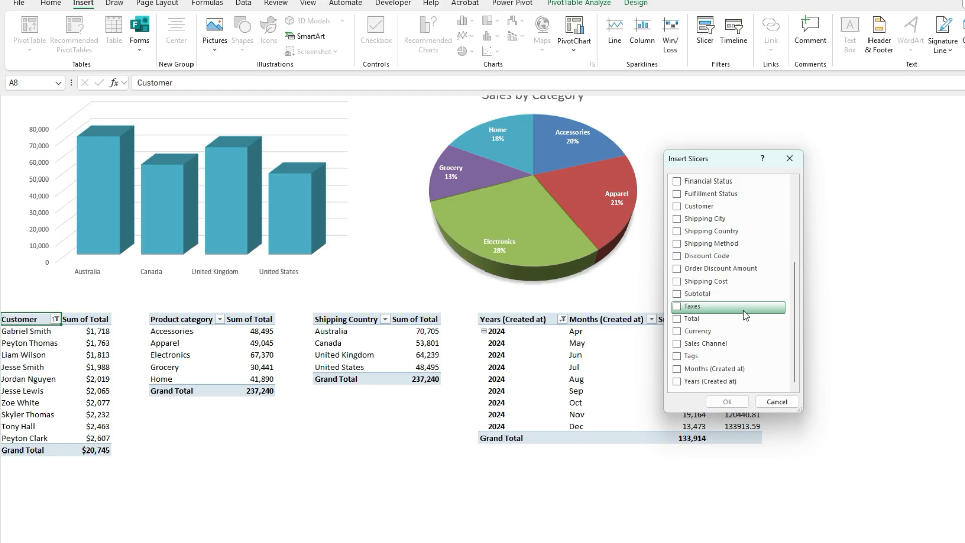
click(677, 342)
click(677, 356)
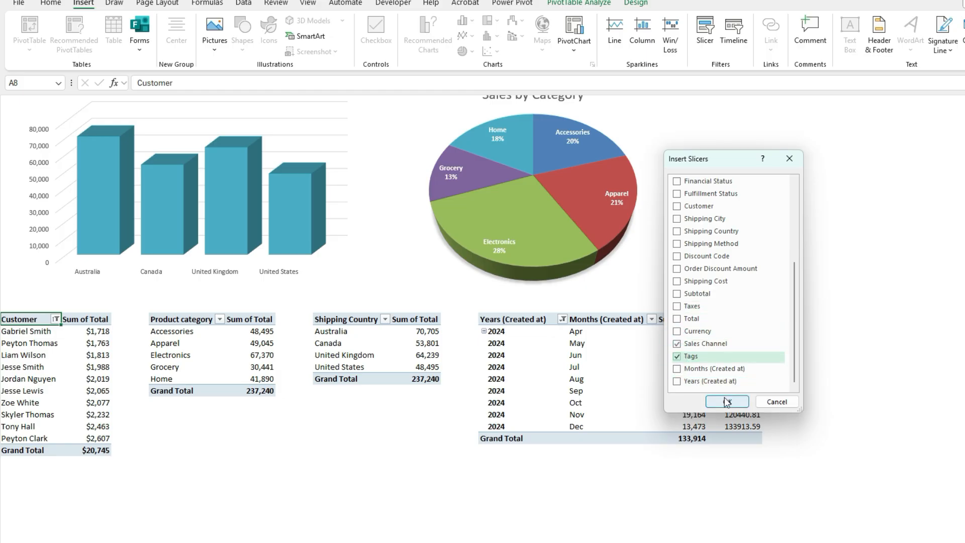
click(728, 401)
Stack the Sales Channel slicer above the Tags slicer beside the Sales by Category chart, and shorten the Tags slicer to about 1.62"
drag(593, 229, 815, 256)
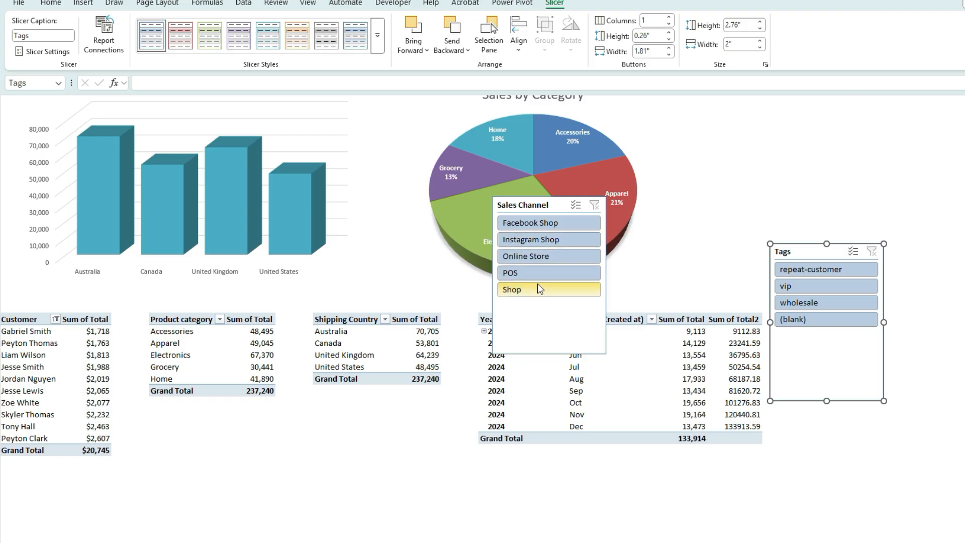
drag(541, 210, 812, 104)
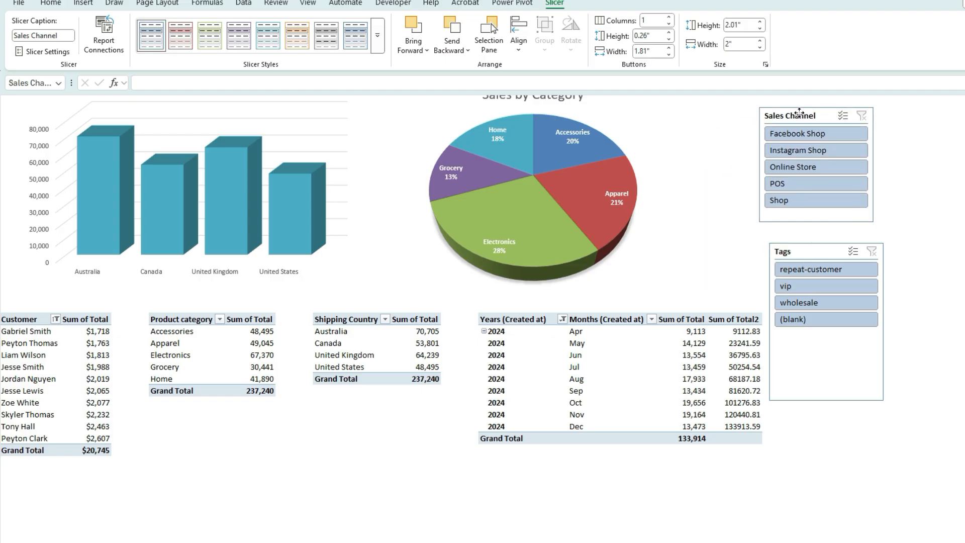
drag(821, 253, 815, 225)
drag(821, 374, 825, 308)
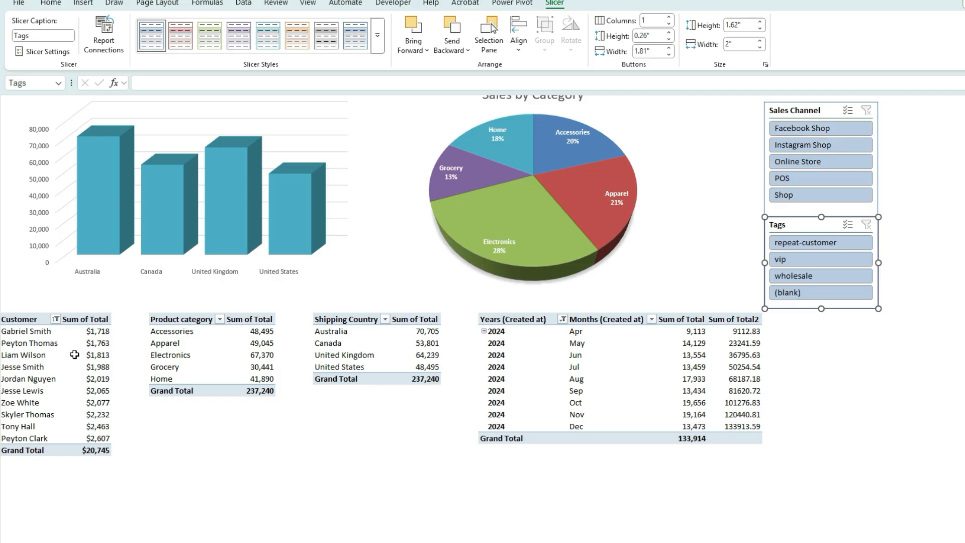
Test the Sales Channel slicer on Facebook Shop, check the Top Customers chart, and clear the filter
click(814, 130)
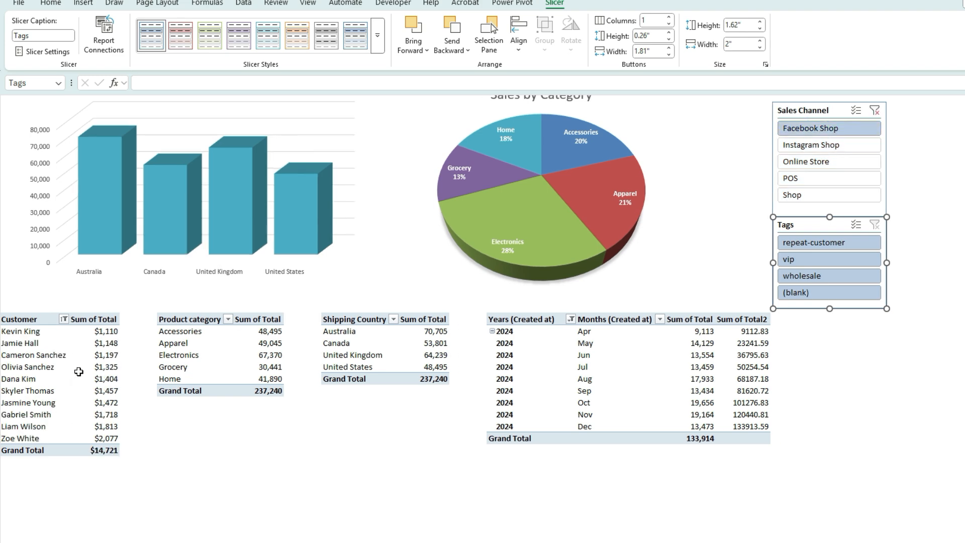
click(194, 309)
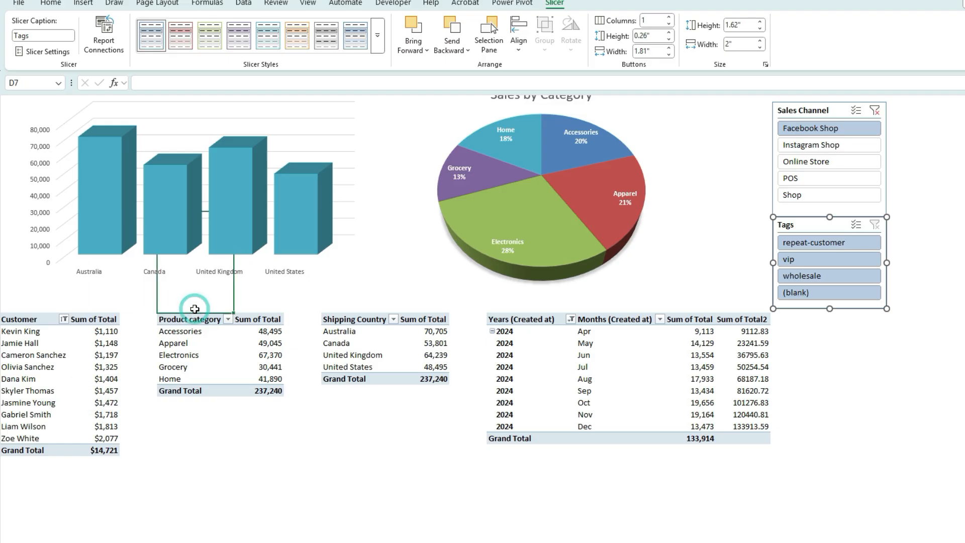
scroll(201, 312, up, 7)
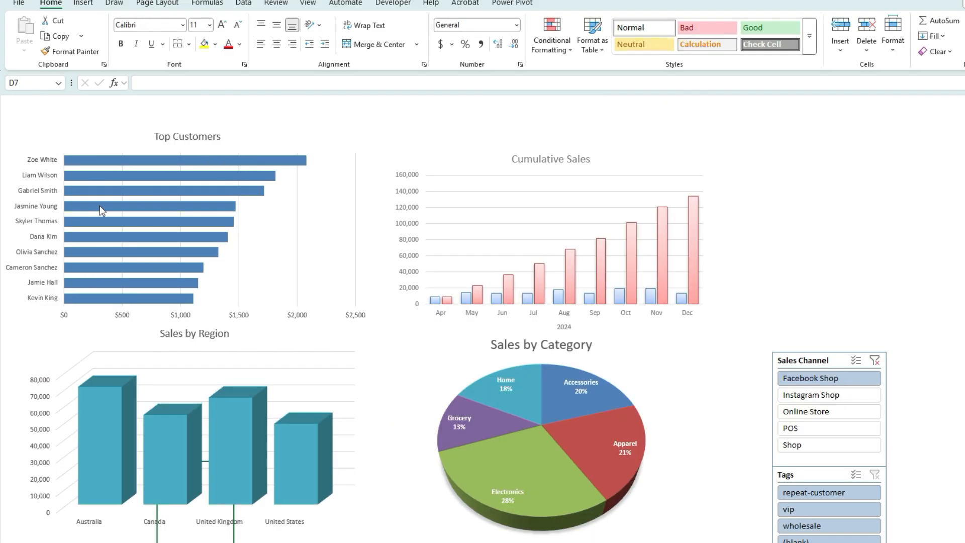
click(875, 360)
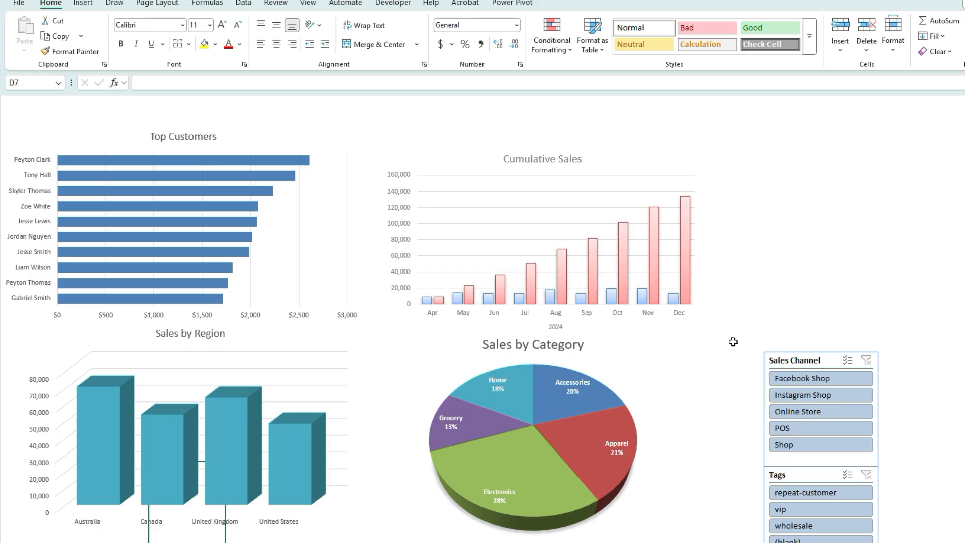
Connect the Sales Channel slicer to PivotTable2, PivotTable3 and PivotTable4 in addition to PivotTable1
scroll(733, 342, down, 5)
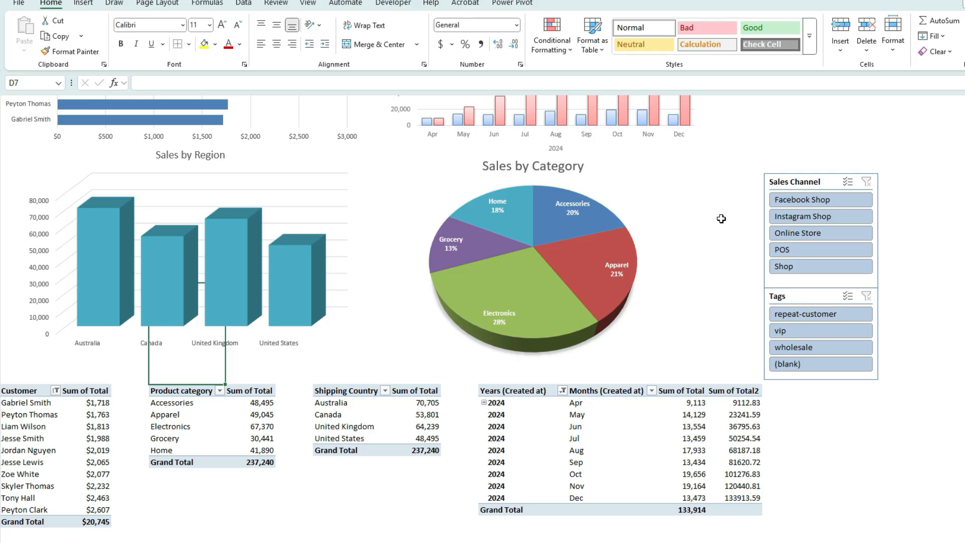
click(828, 183)
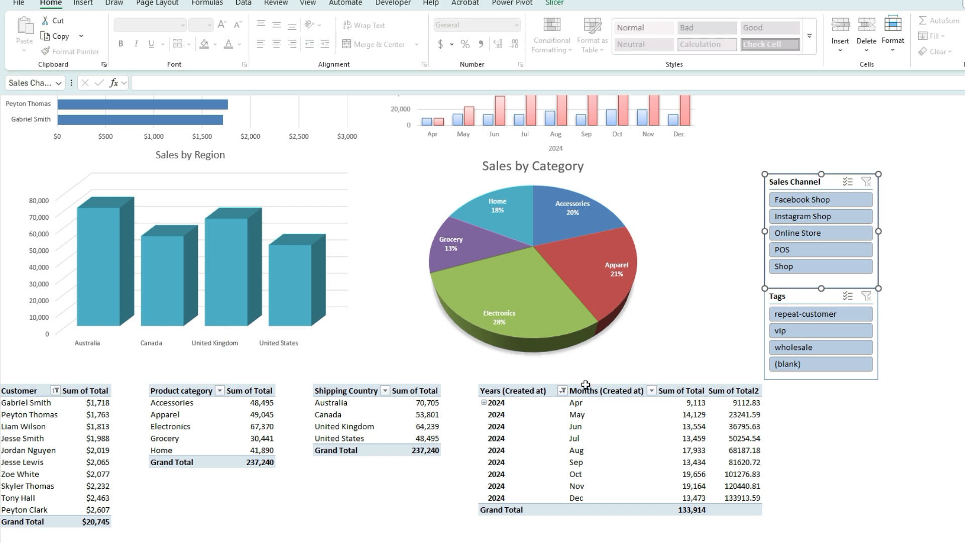
right_click(836, 186)
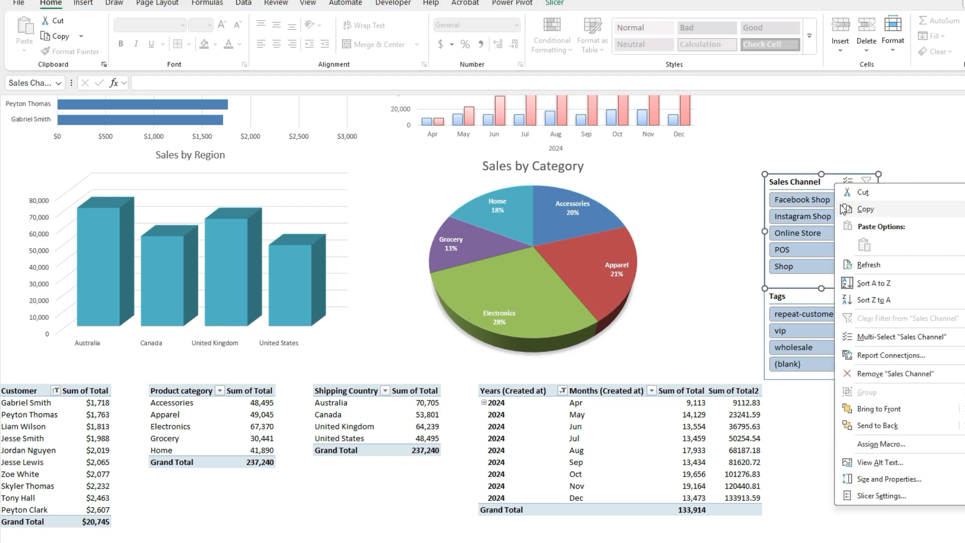
click(894, 360)
drag(870, 332, 656, 269)
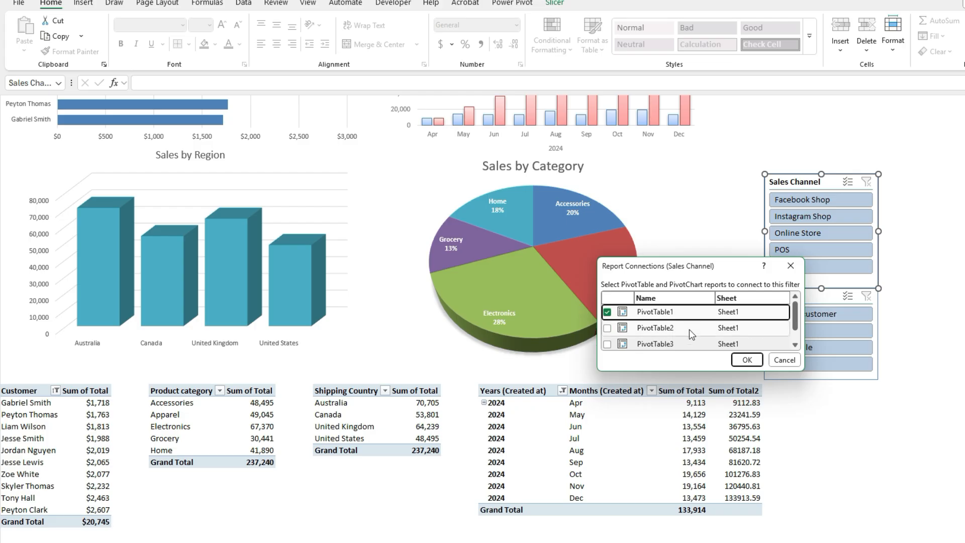
scroll(669, 329, down, 3)
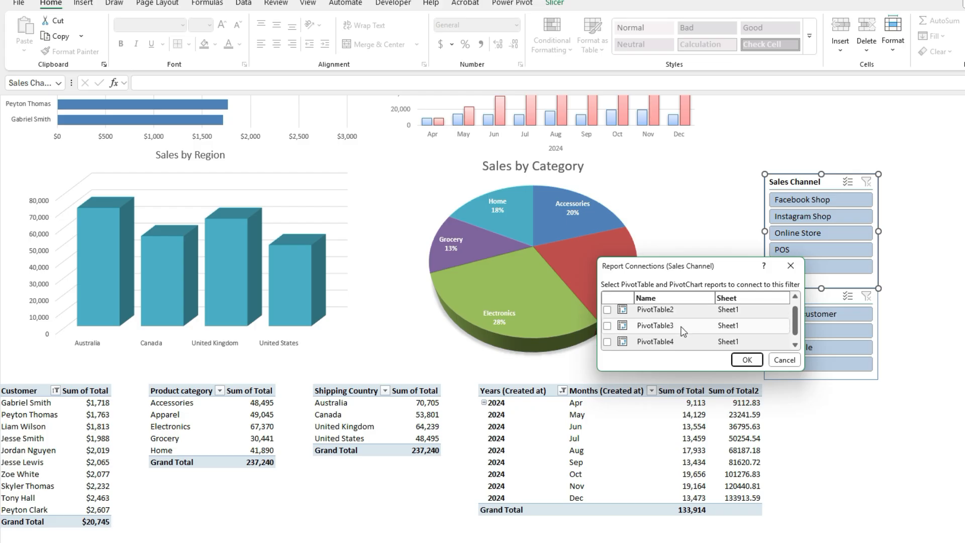
click(608, 309)
click(607, 326)
click(607, 342)
scroll(753, 290, up, 3)
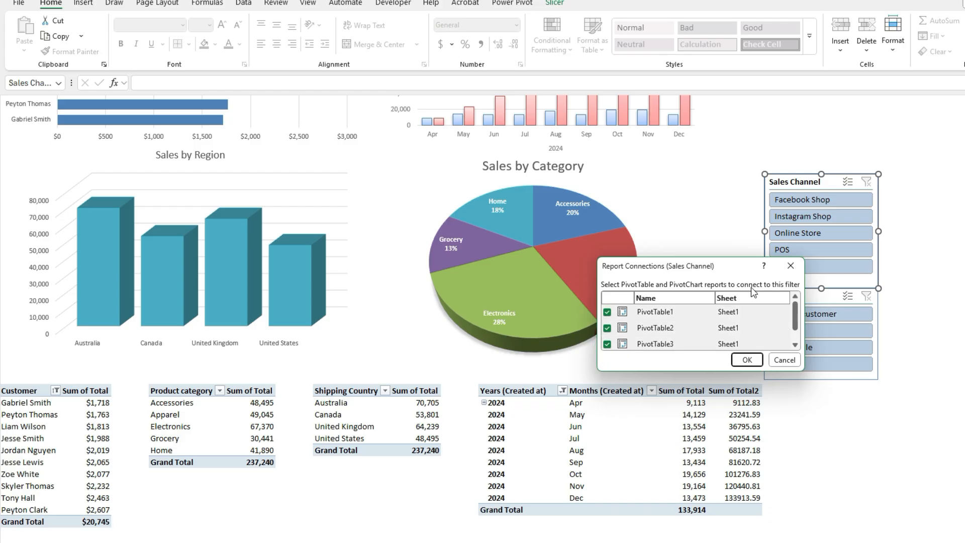
click(747, 359)
Connect the Tags slicer to PivotTable2 and PivotTable3 through its report connections
click(815, 297)
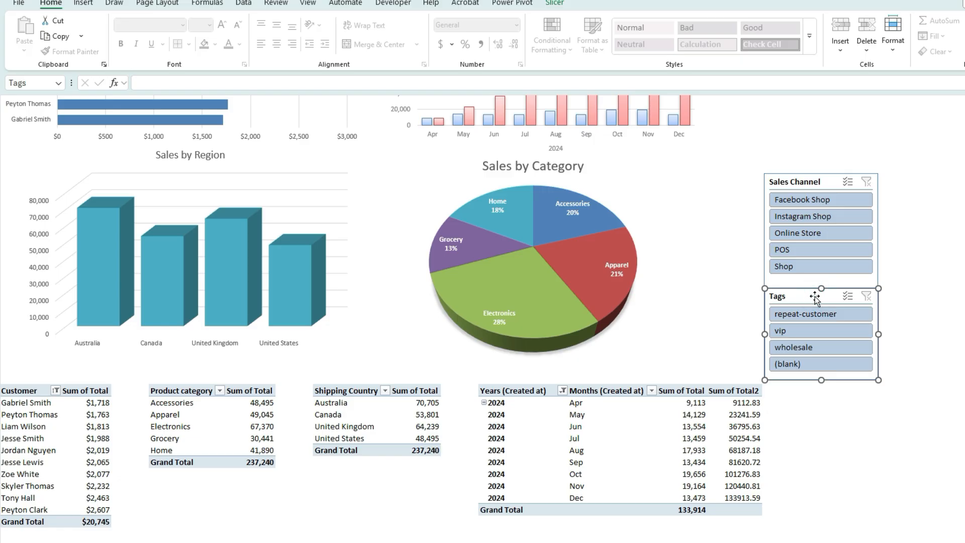
right_click(815, 296)
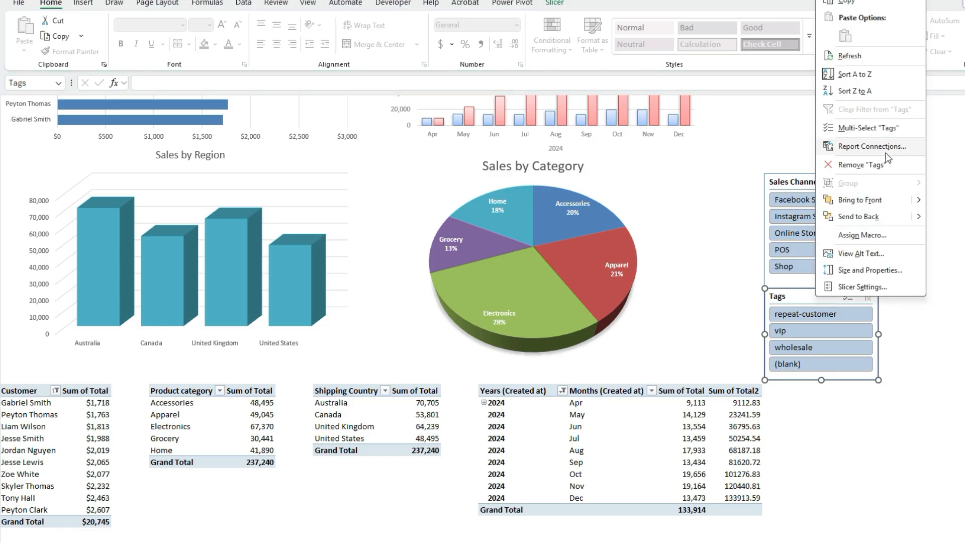
click(883, 149)
click(792, 173)
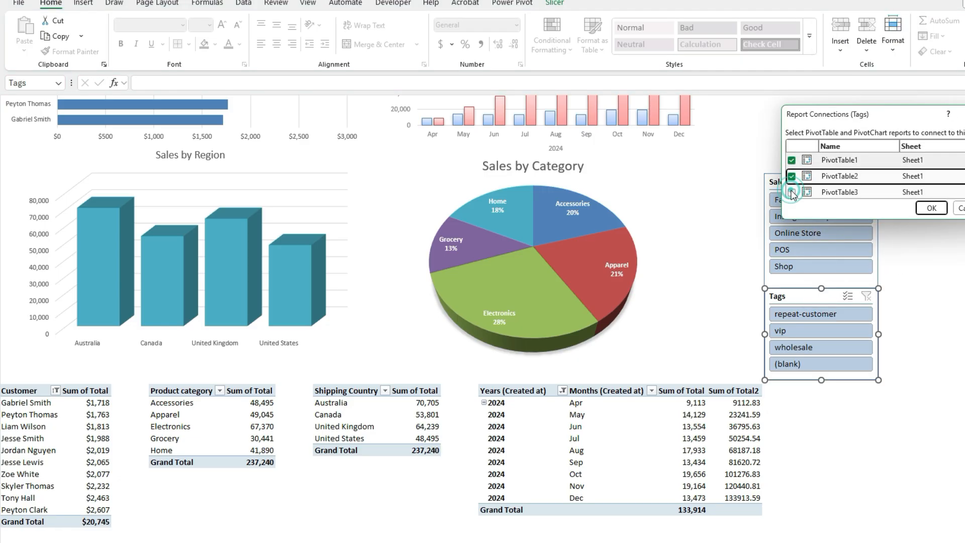
click(797, 190)
click(924, 207)
Filter the connected pivot tables and charts to the Facebook Shop sales channel
click(806, 191)
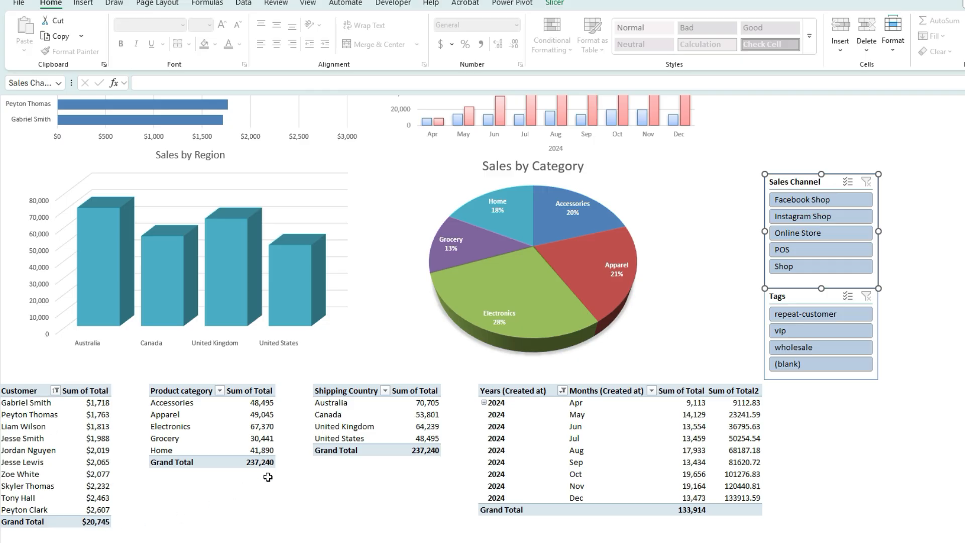
click(833, 201)
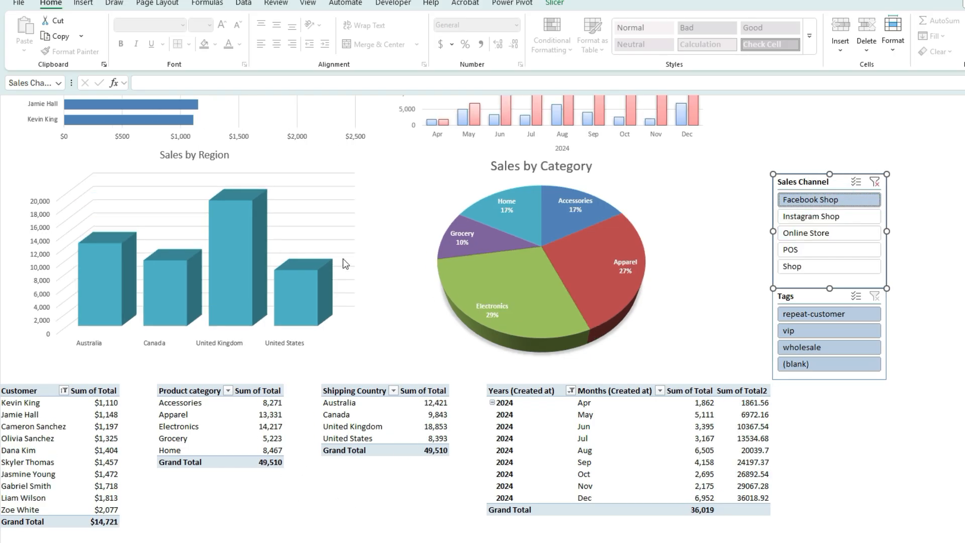
click(764, 164)
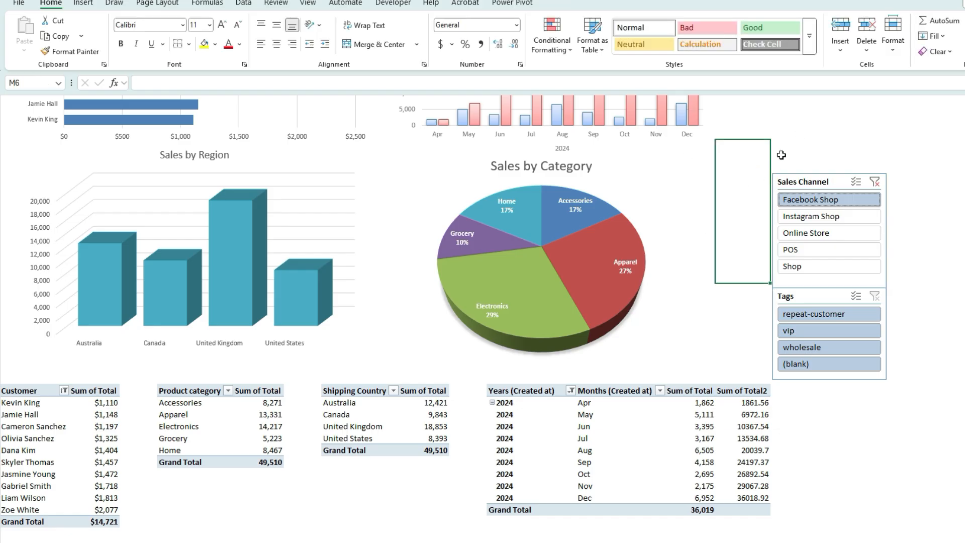
Move the Sales Channel and Tags slicers up beside the Cumulative Sales chart, stacked with Tags directly below Sales Channel
scroll(783, 153, up, 5)
drag(802, 347, 803, 104)
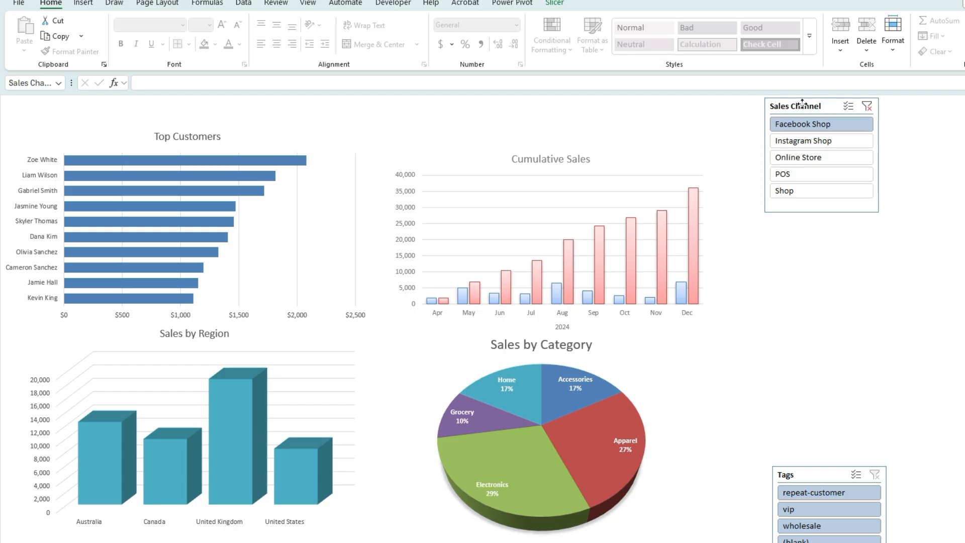
drag(805, 473, 799, 220)
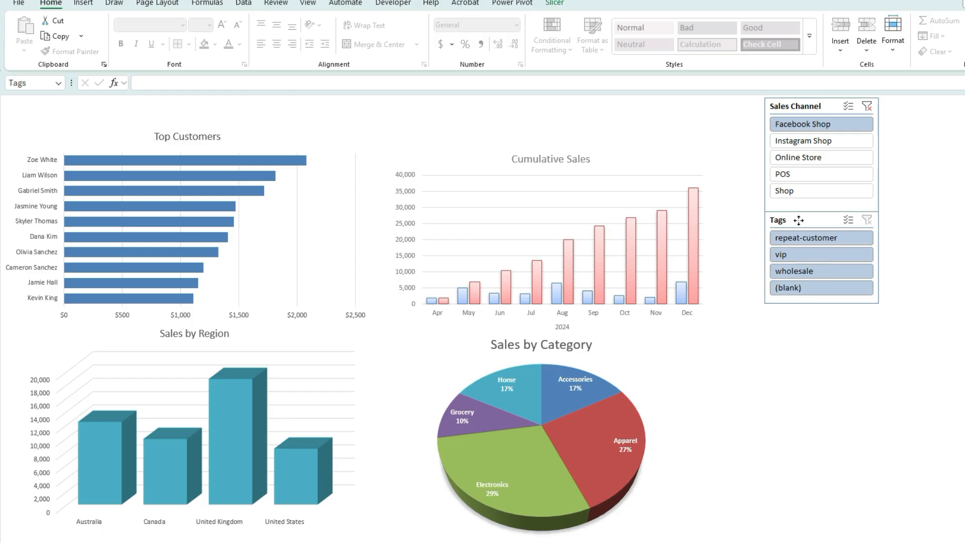
click(719, 366)
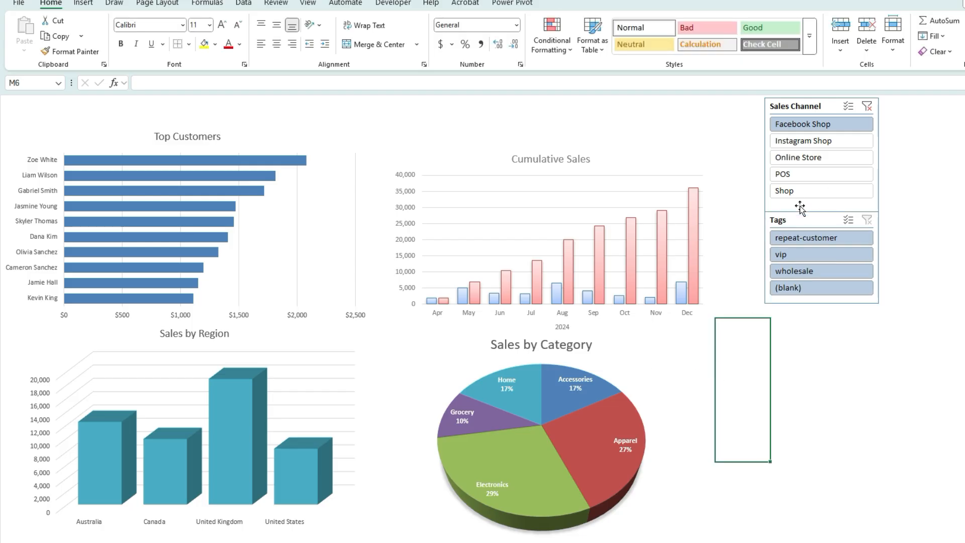
Switch the Sales Channel filter to Instagram Shop and then to Online Store
click(822, 145)
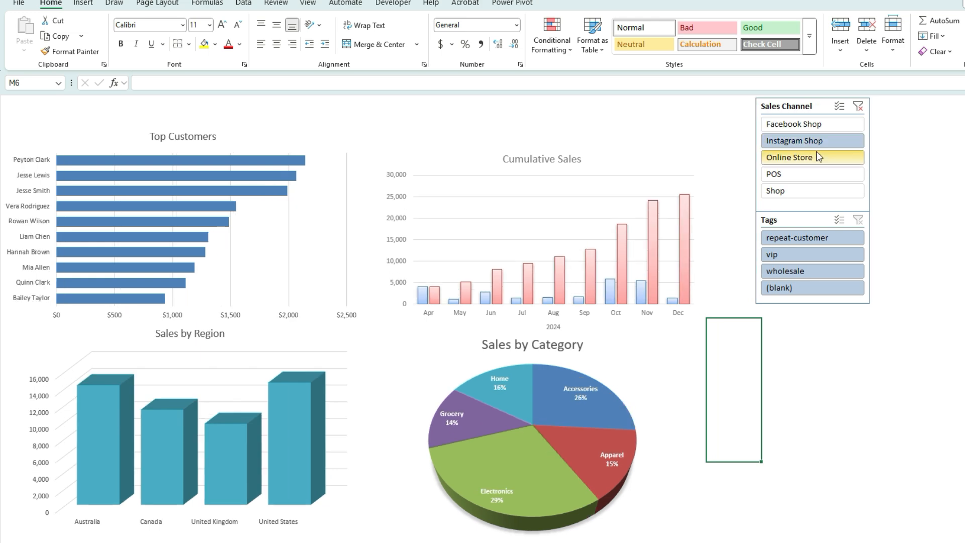
click(809, 159)
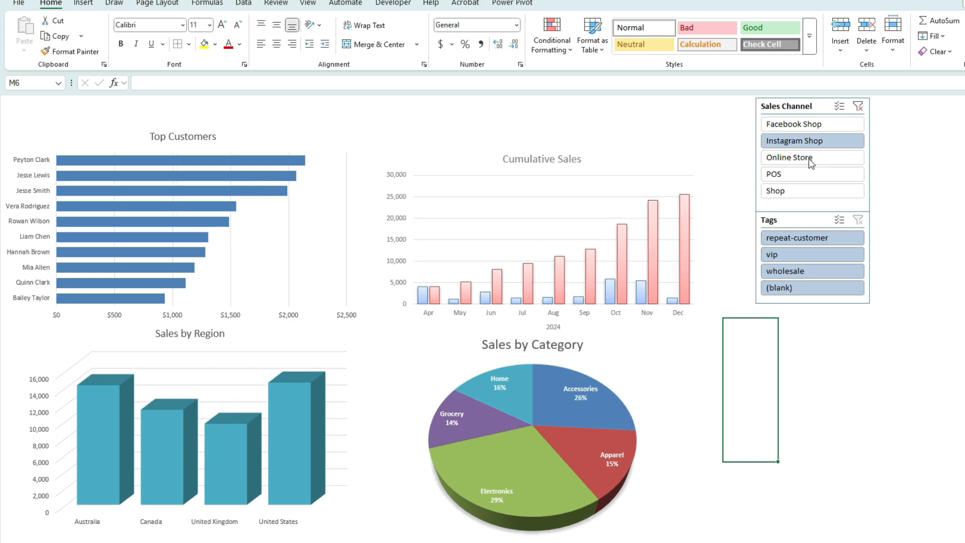
click(828, 107)
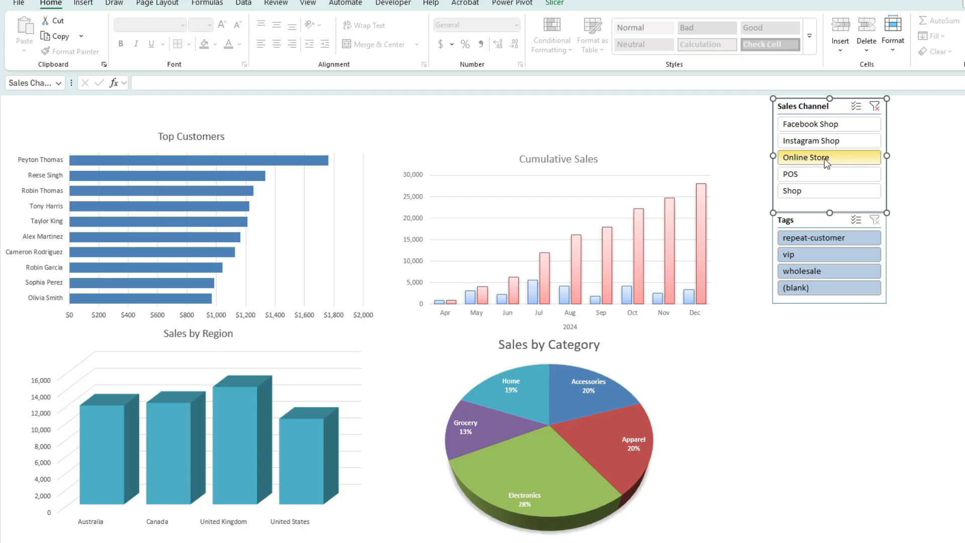
Add Facebook Shop and Instagram Shop to the Online Store selection in the Sales Channel slicer
click(842, 129)
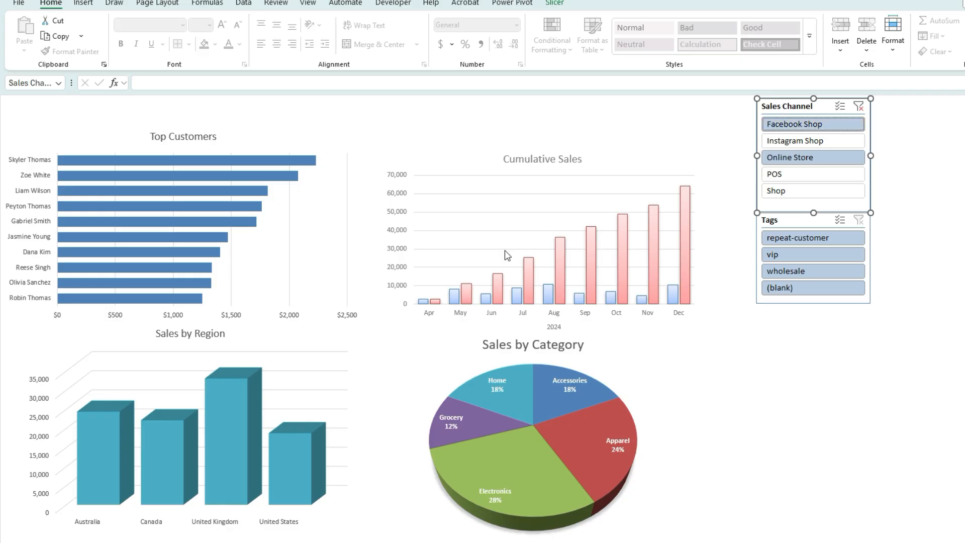
ctrl+click(819, 155)
ctrl+click(823, 144)
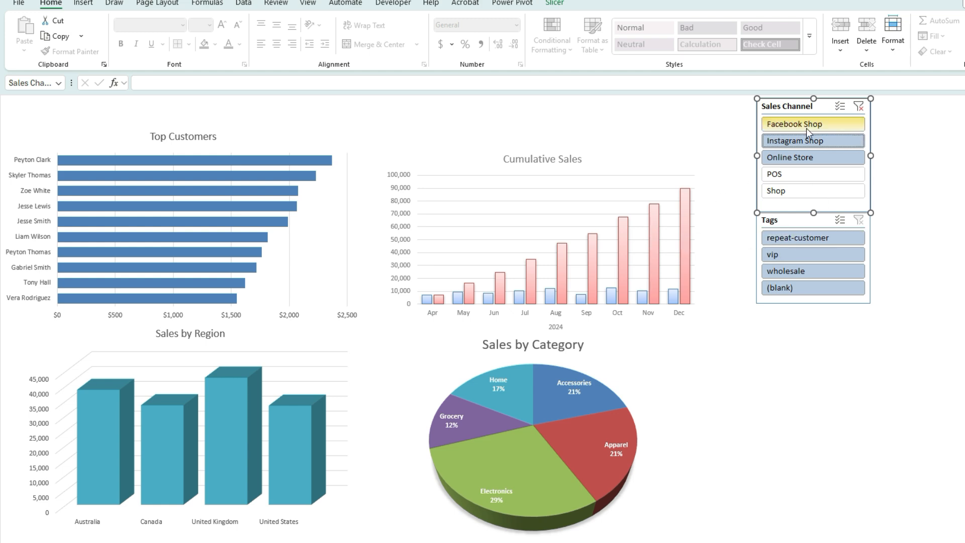
Filter the charts to the repeat-customer tag, and clear the filters of both the Tags and Sales Channel slicers
click(806, 238)
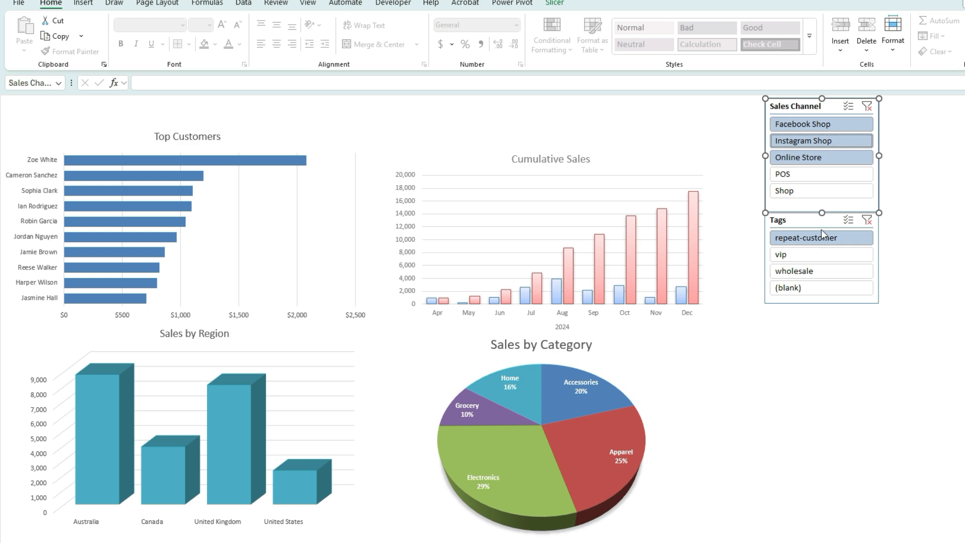
click(868, 225)
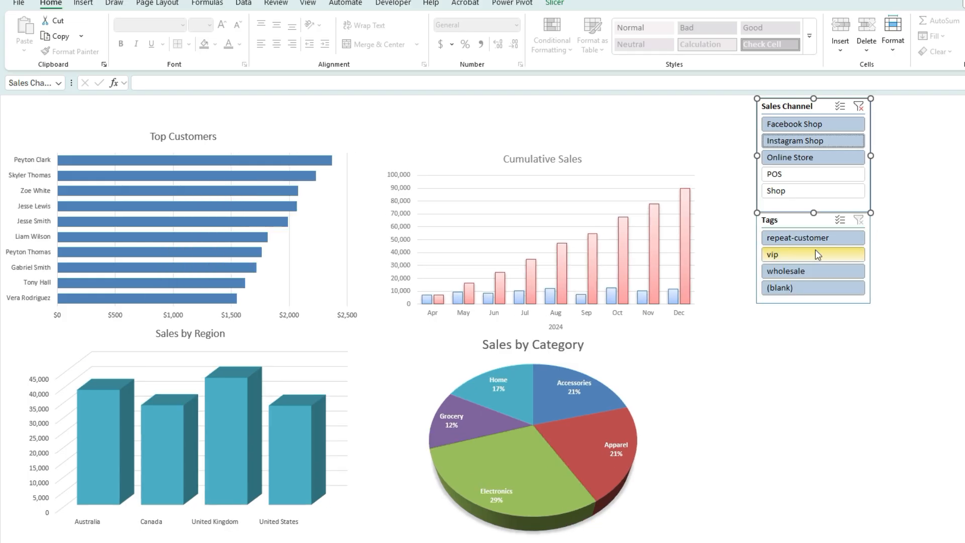
click(859, 106)
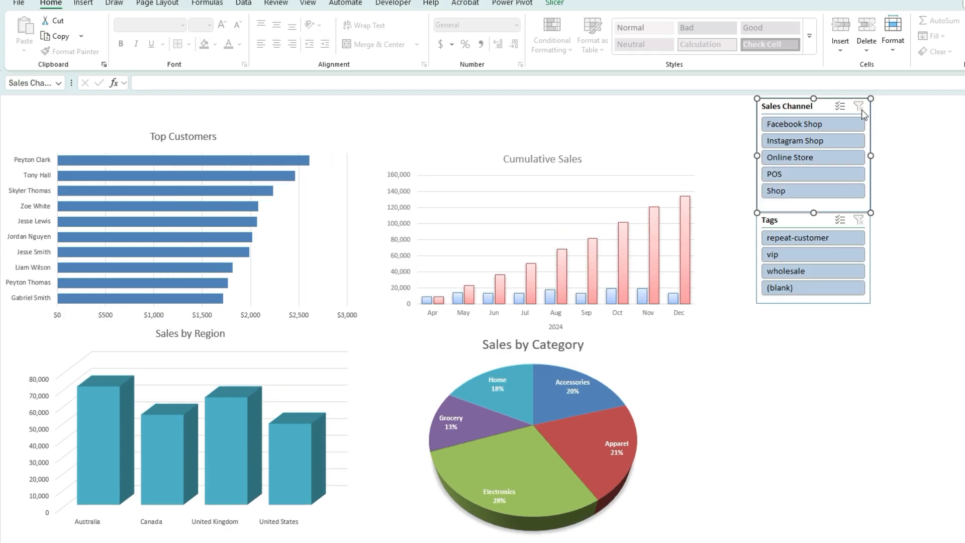
Filter the dashboard to the POS sales channel with the wholesale tag, and deselect the slicer
click(797, 173)
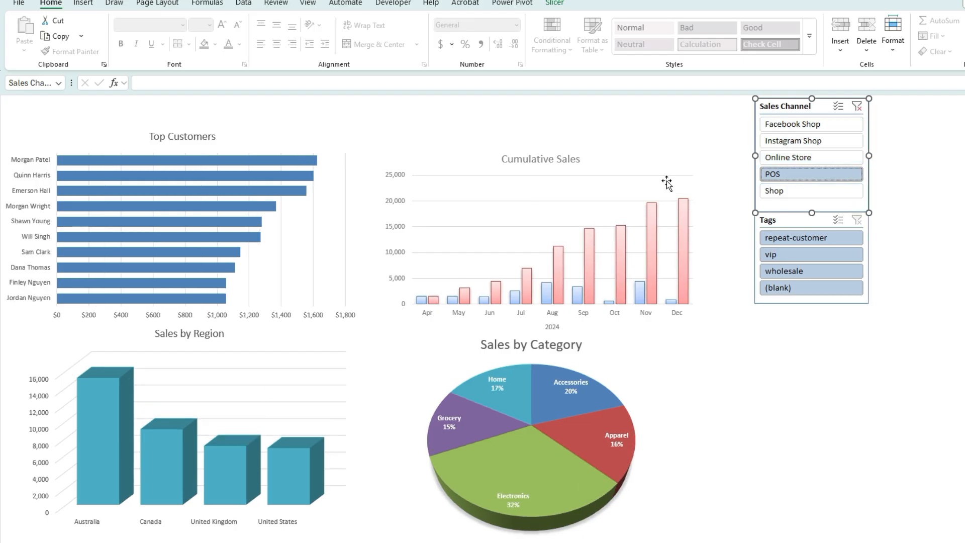
click(796, 270)
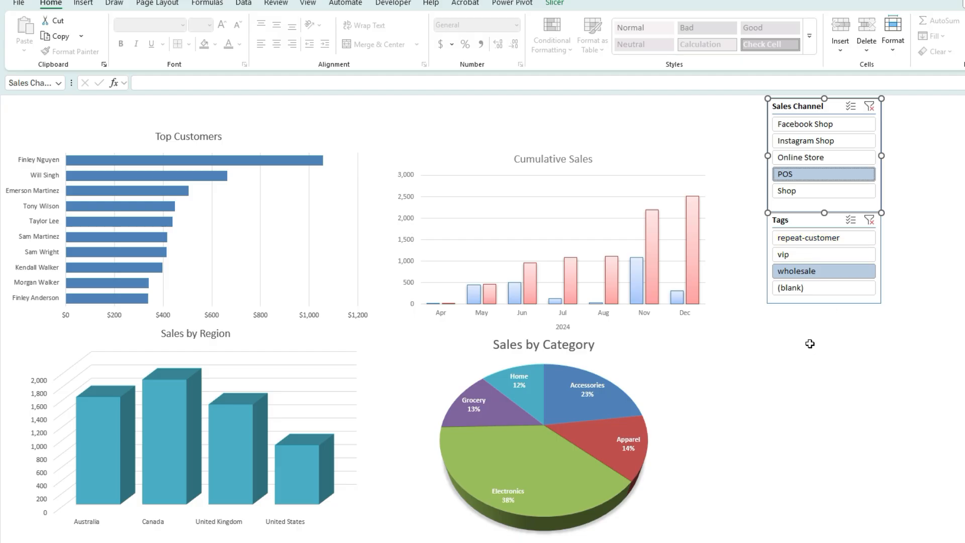
click(814, 376)
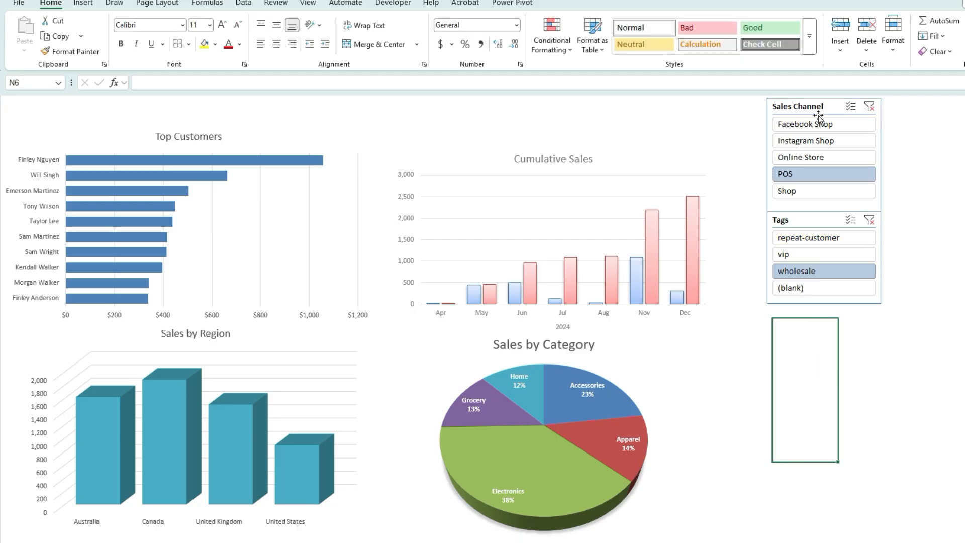